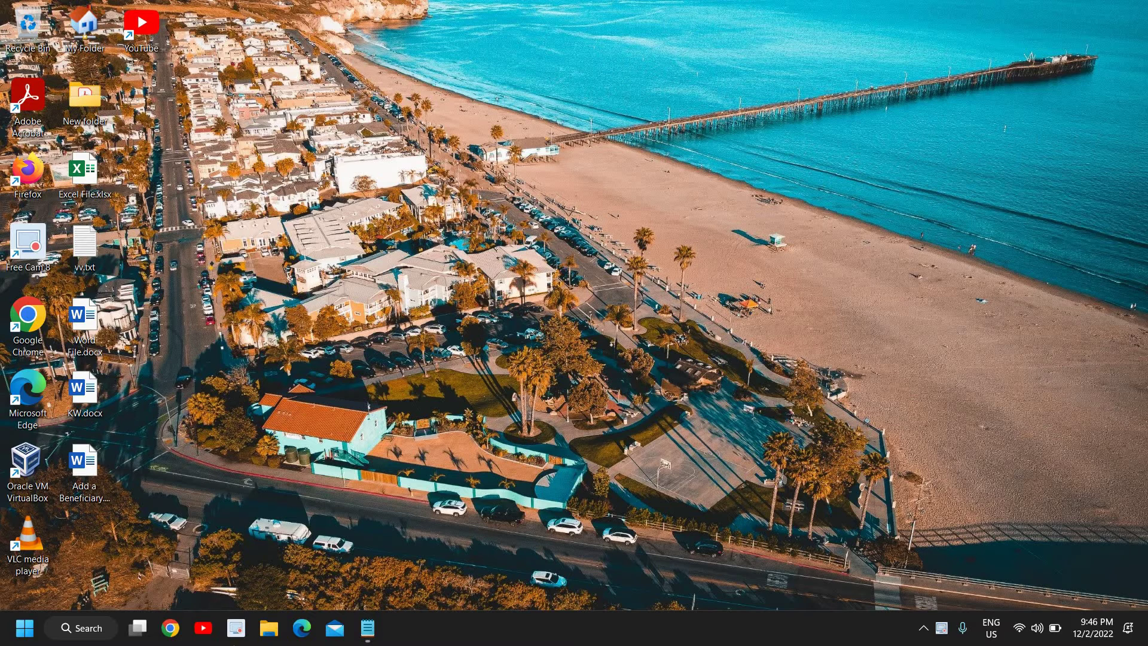
Step: Launch ncpa.cpl from the Run dialog to open Network Connections
right_click(30, 637)
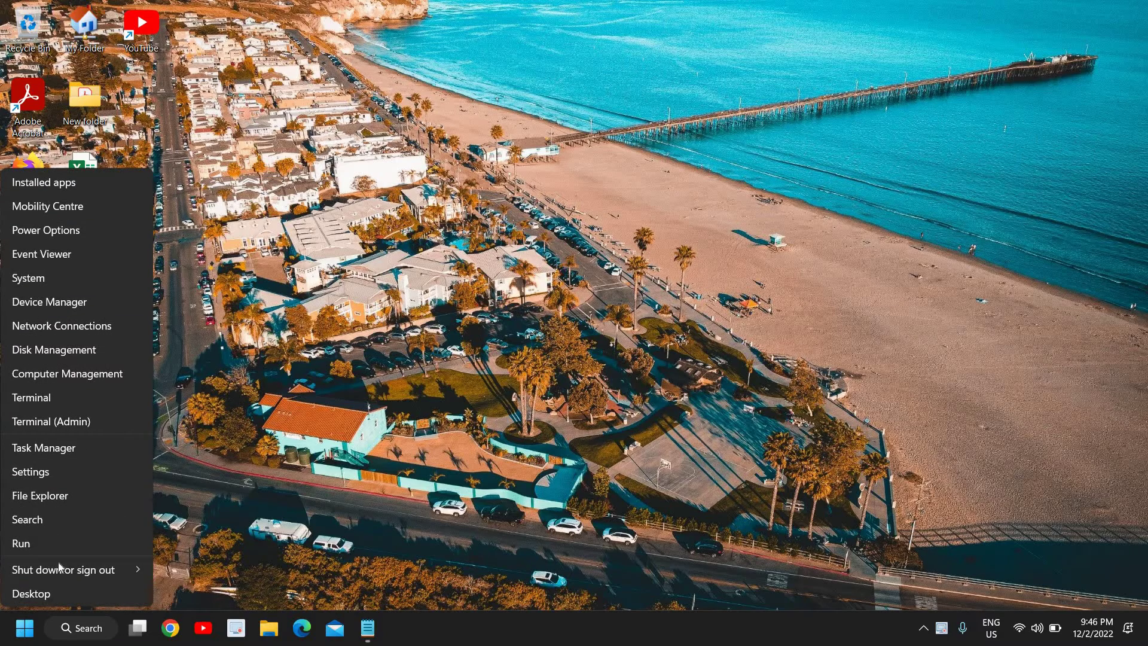
click(30, 548)
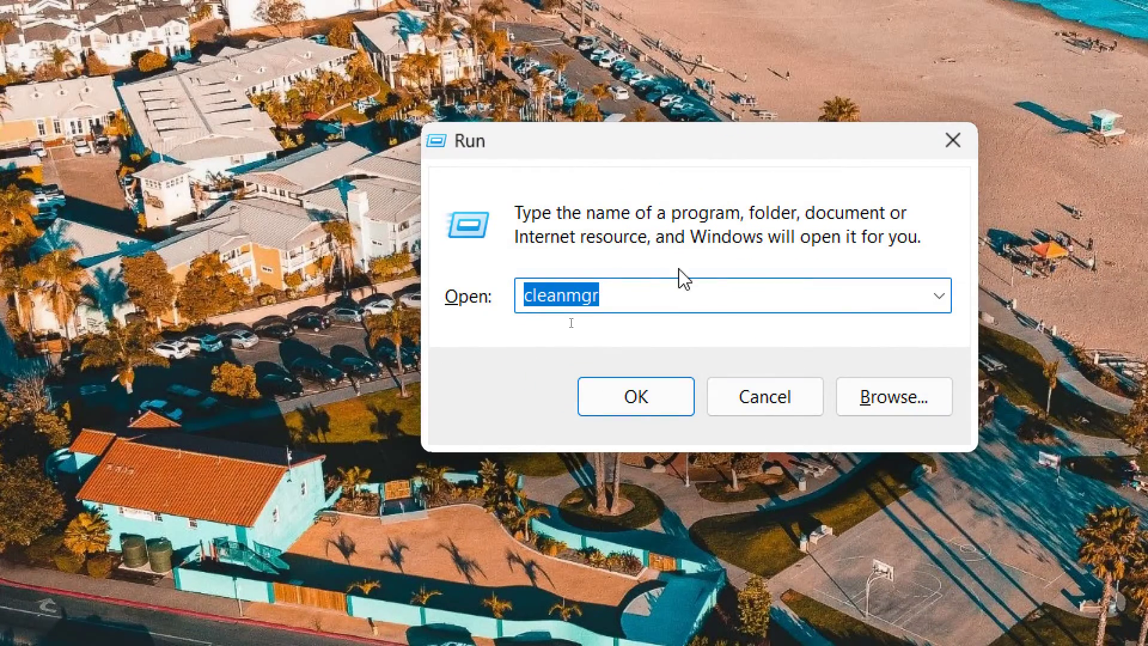
double_click(688, 289)
text(nc)
key(Down)
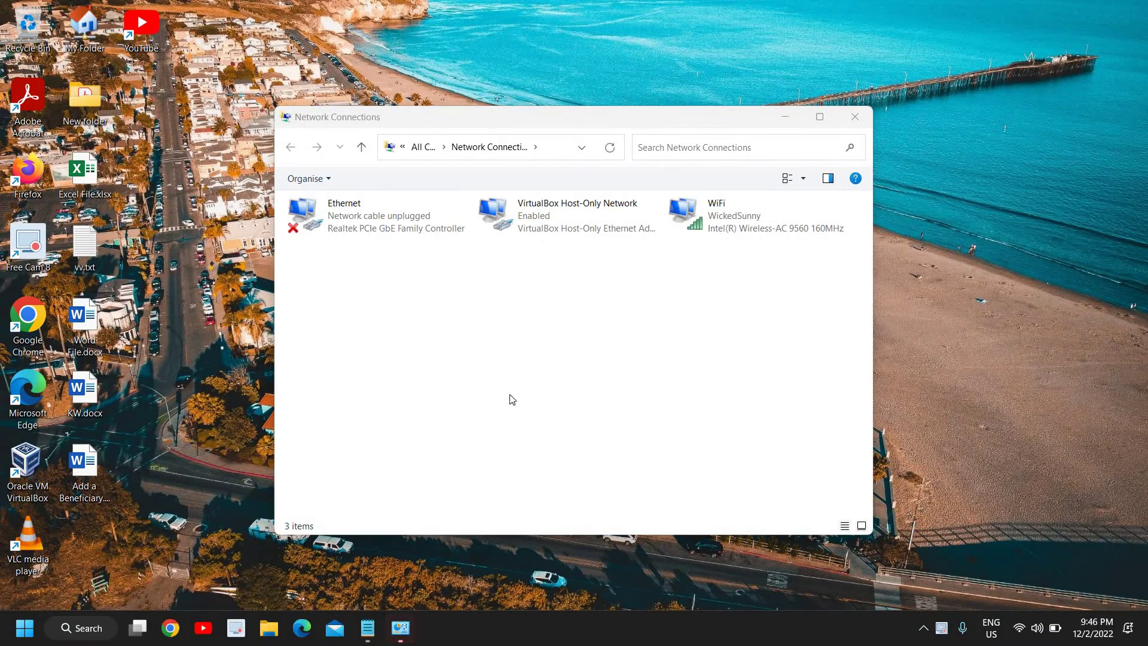
Step: Open the Properties of the WiFi adapter in Network Connections
click(354, 220)
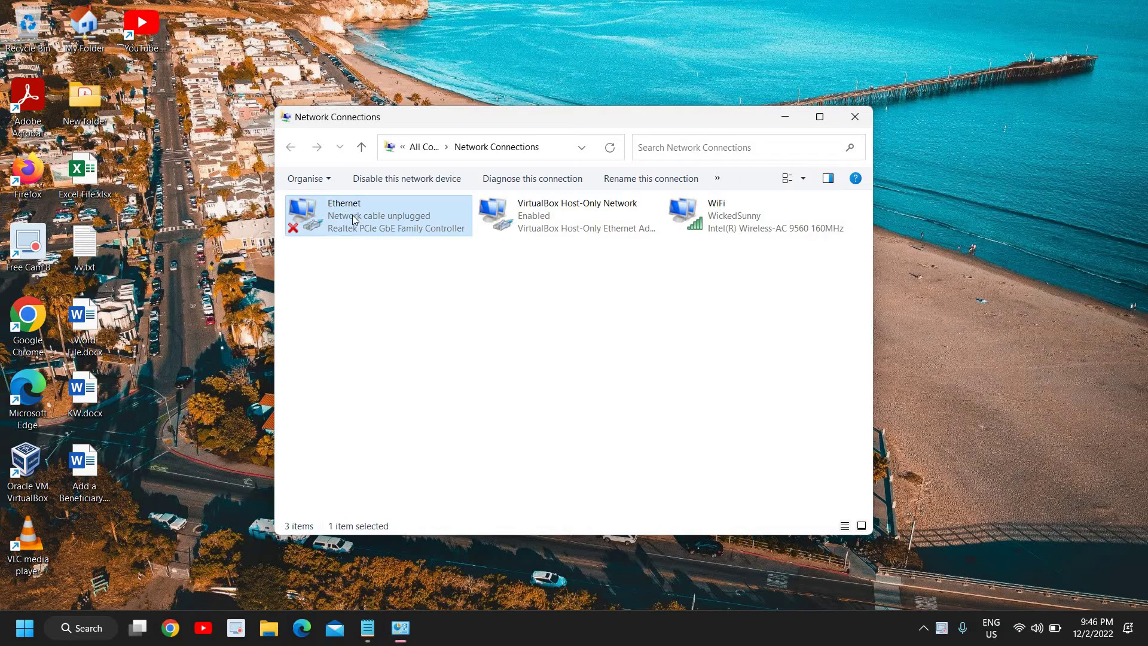
click(735, 225)
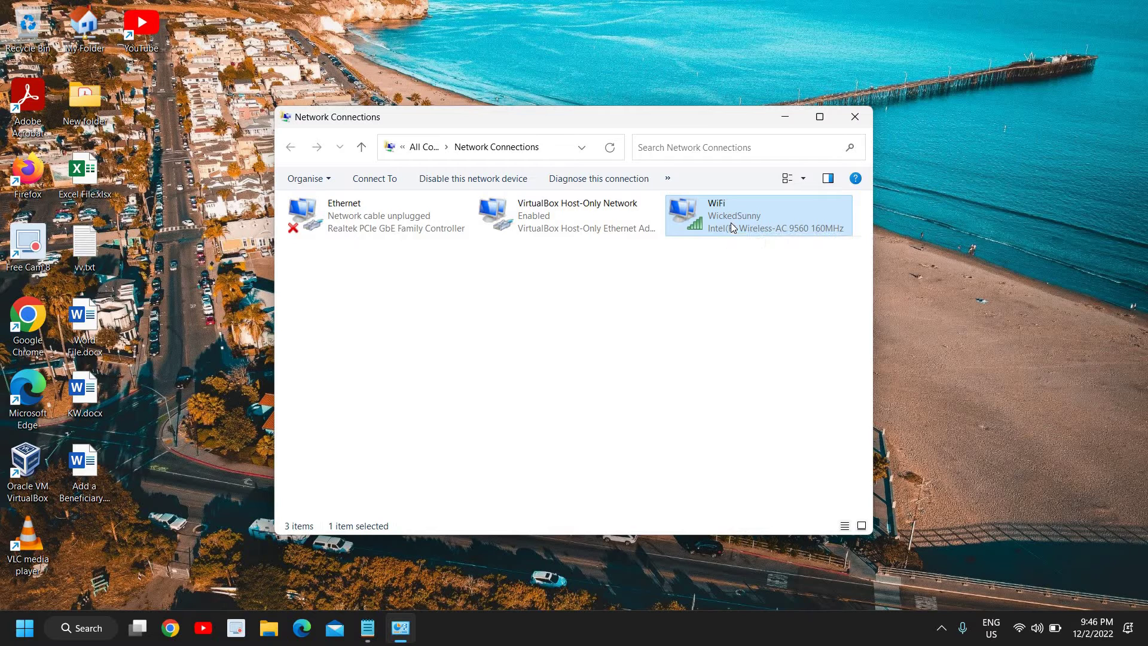
right_click(732, 227)
click(778, 385)
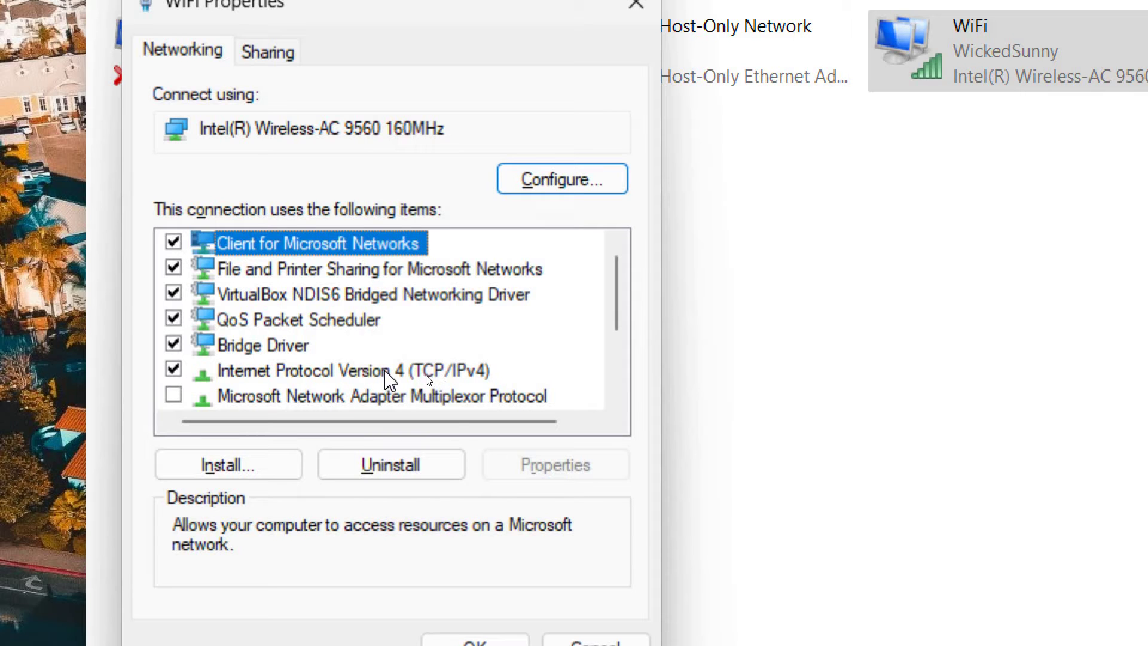
Step: Open the TCP/IPv4 properties and set the preferred DNS server to 1.1.1.1
click(414, 370)
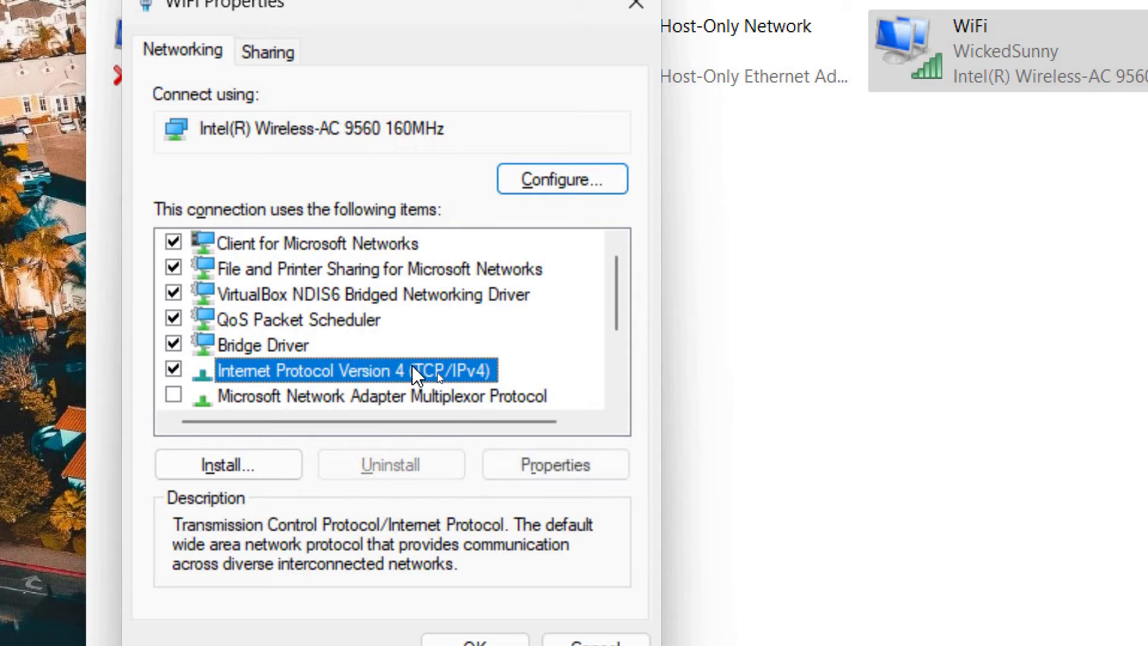
click(540, 478)
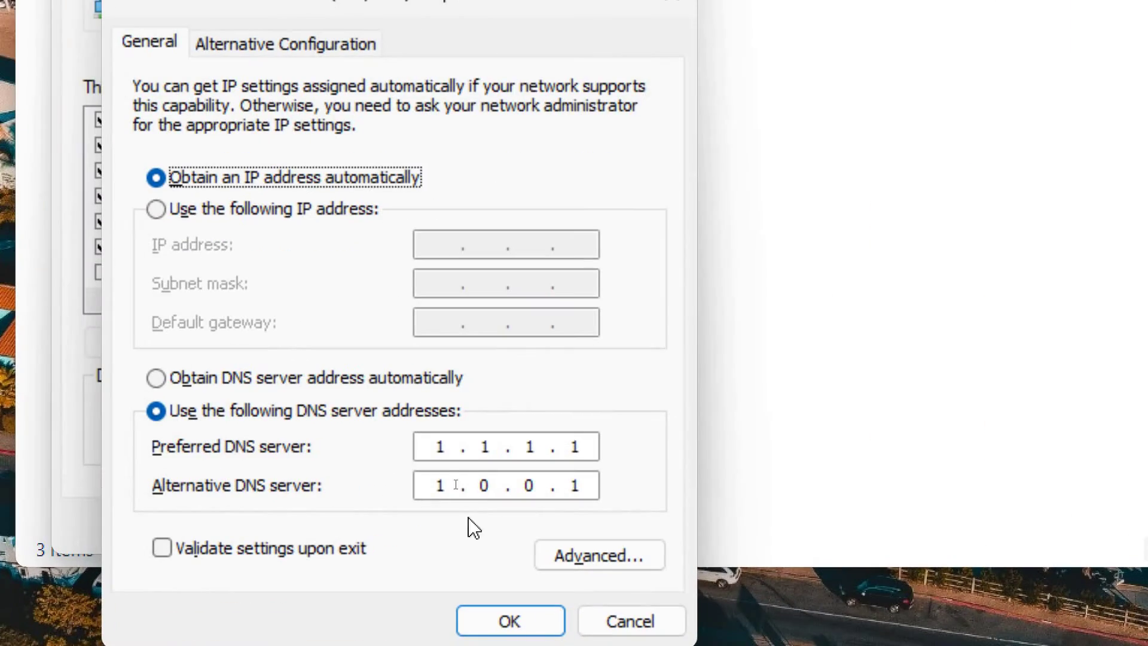
click(444, 446)
click(550, 453)
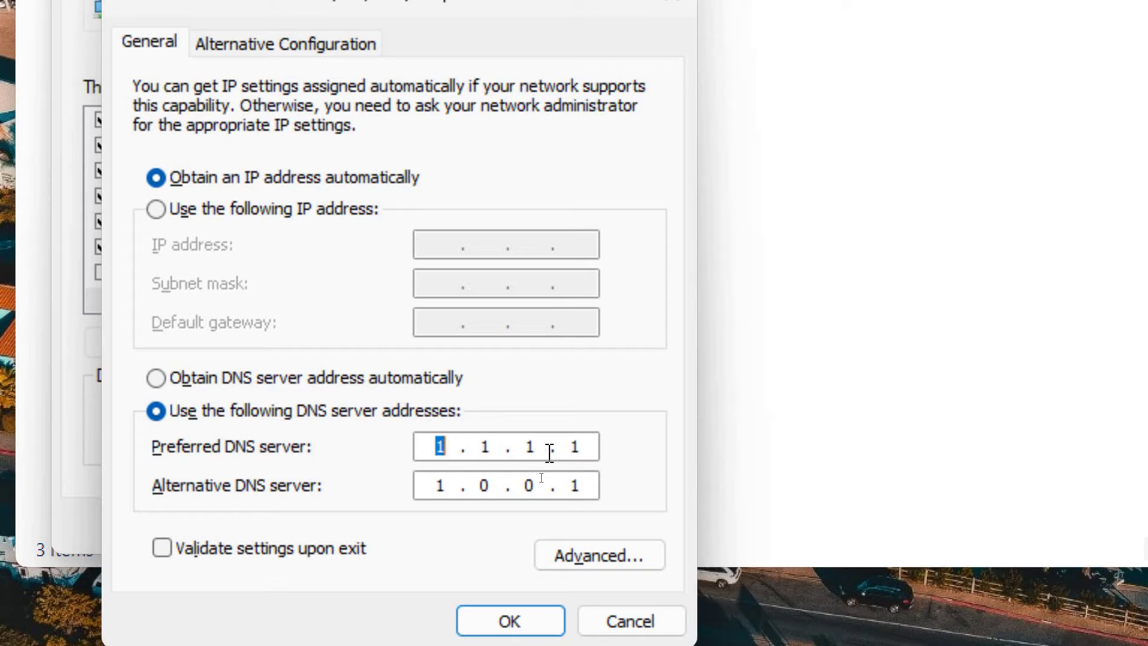
click(543, 453)
click(584, 445)
Step: Set the alternative DNS server to 1.0.0.1 and confirm the IPv4 settings
click(454, 496)
click(492, 487)
key(Home)
click(573, 486)
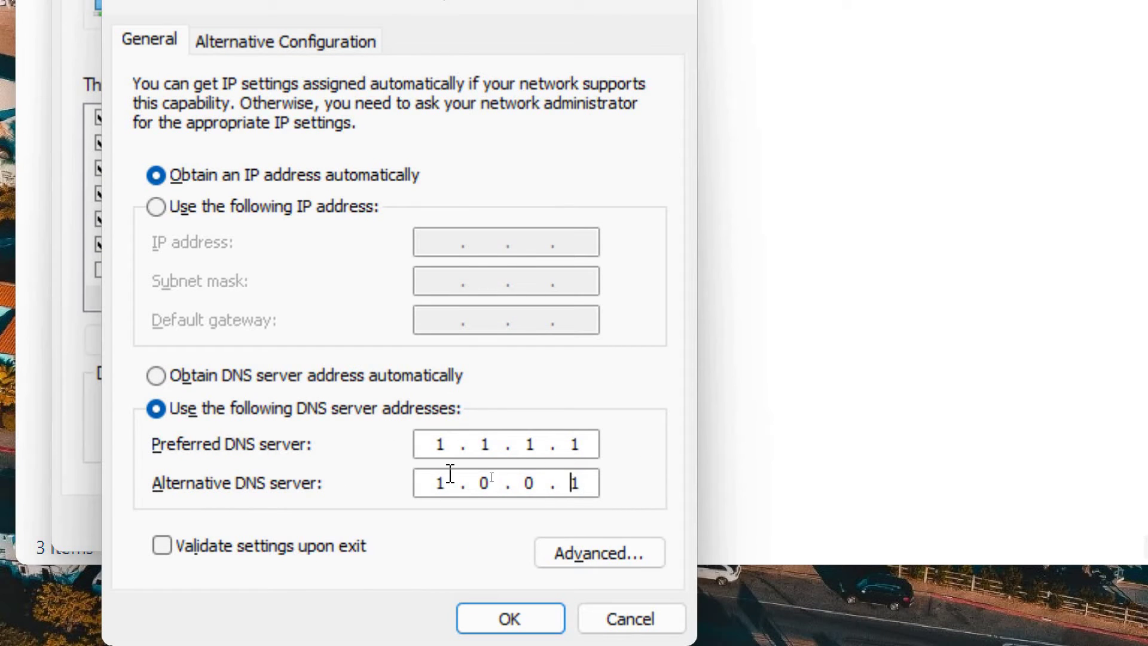
click(448, 446)
key(Right)
key(Right)
key(Right)
click(482, 484)
key(Right)
key(Right)
key(Right)
key(Right)
key(Right)
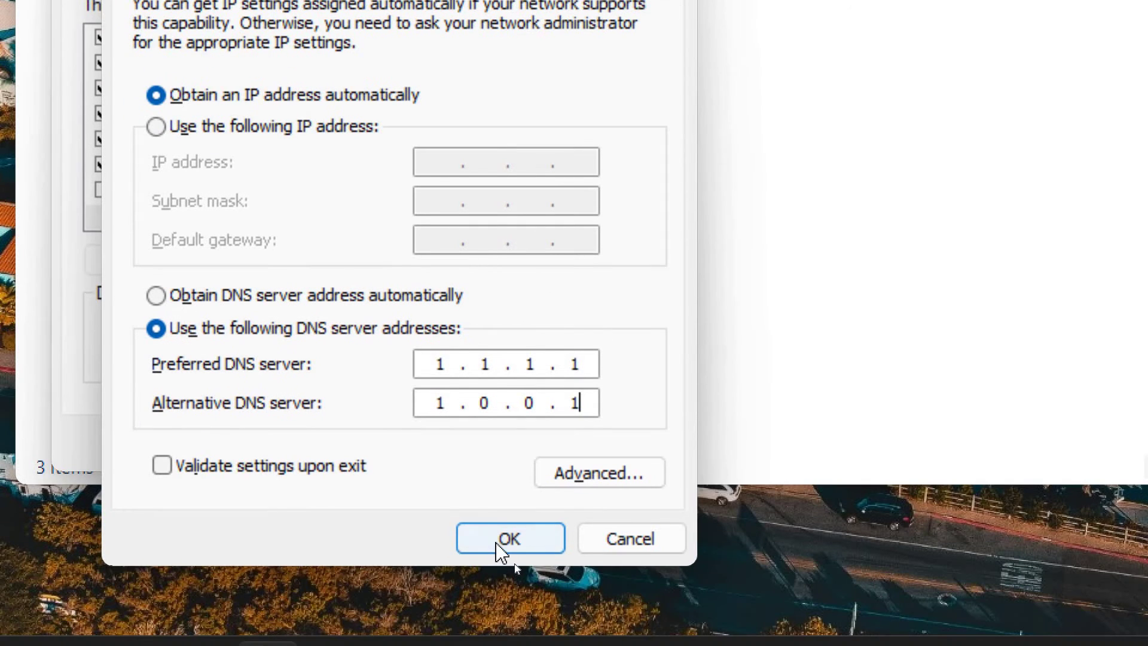
click(502, 559)
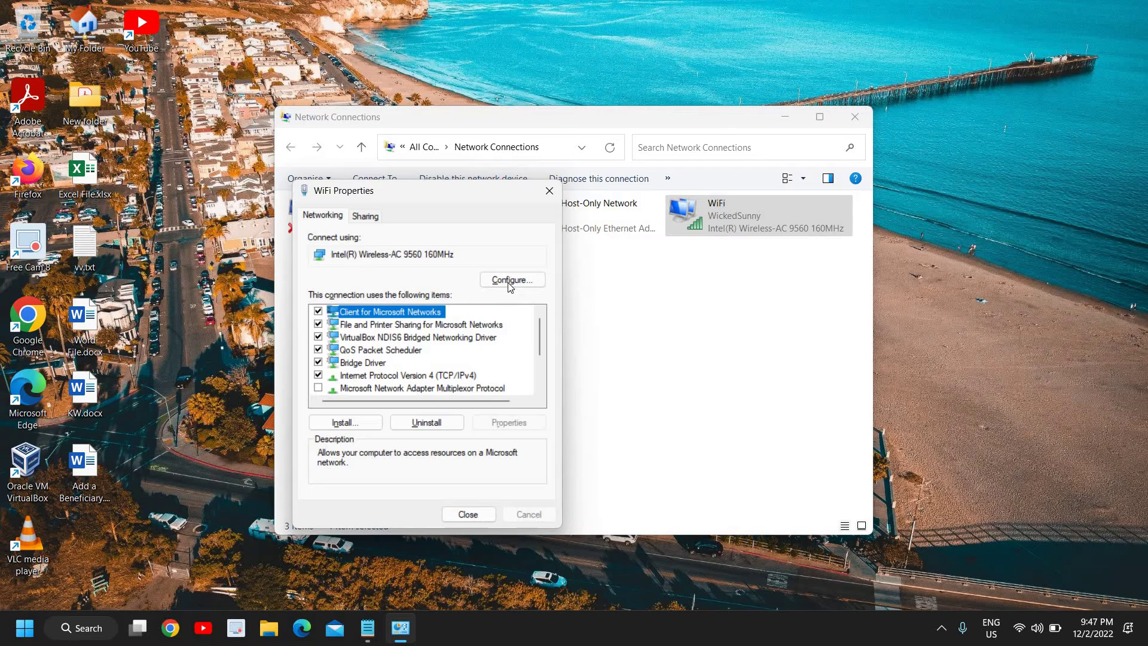
Step: Open the Intel Wireless-AC 9560 160MHz device properties, accepting the warning
click(511, 284)
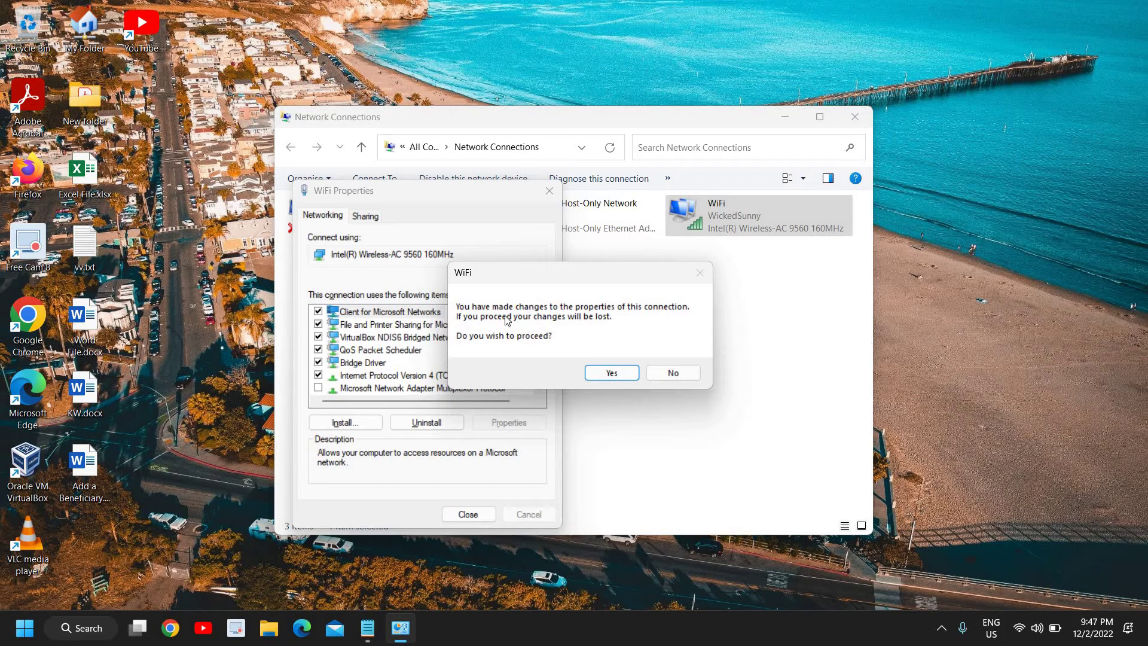
click(607, 372)
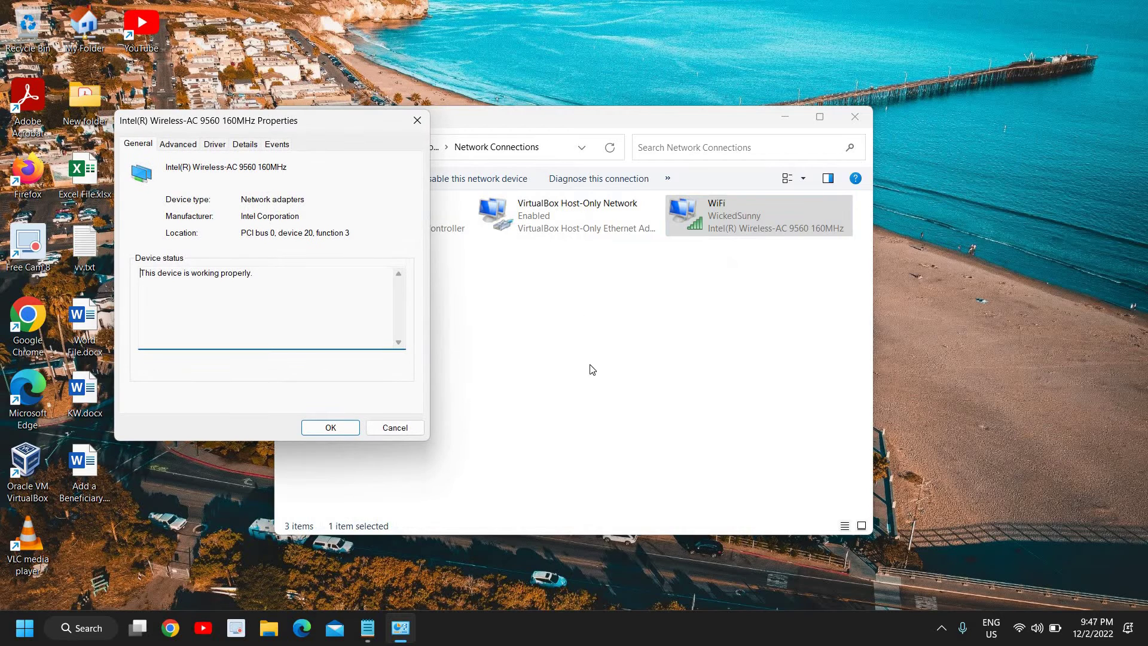
drag(328, 130, 507, 128)
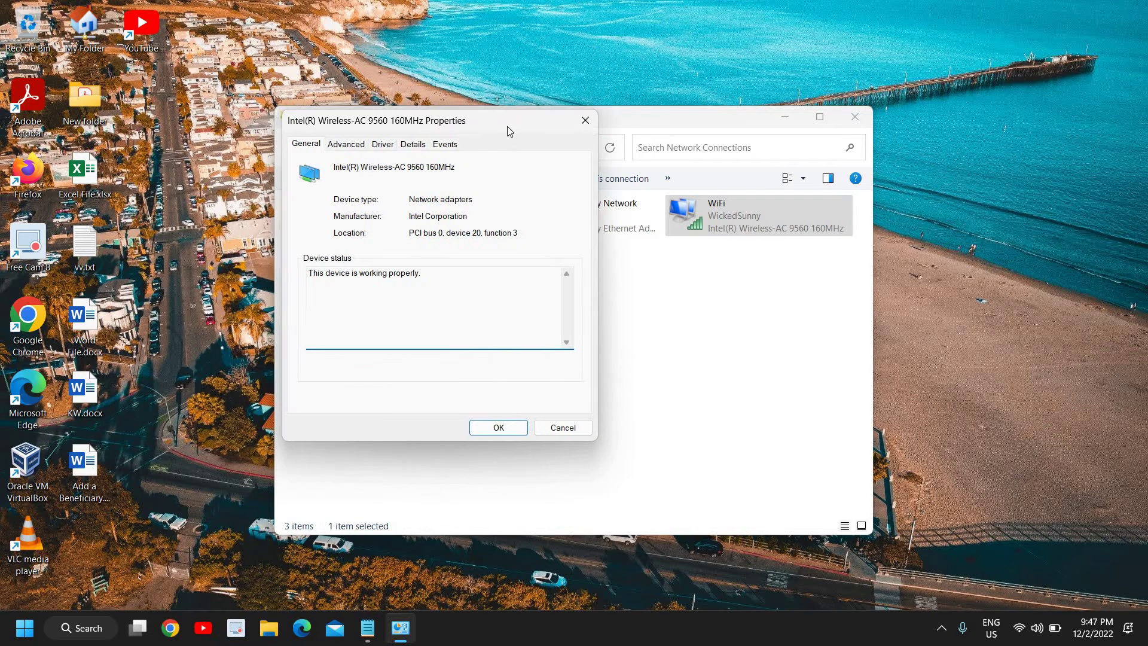
Step: On the Advanced tab, set Fat Channel Intolerant to Disabled
click(358, 147)
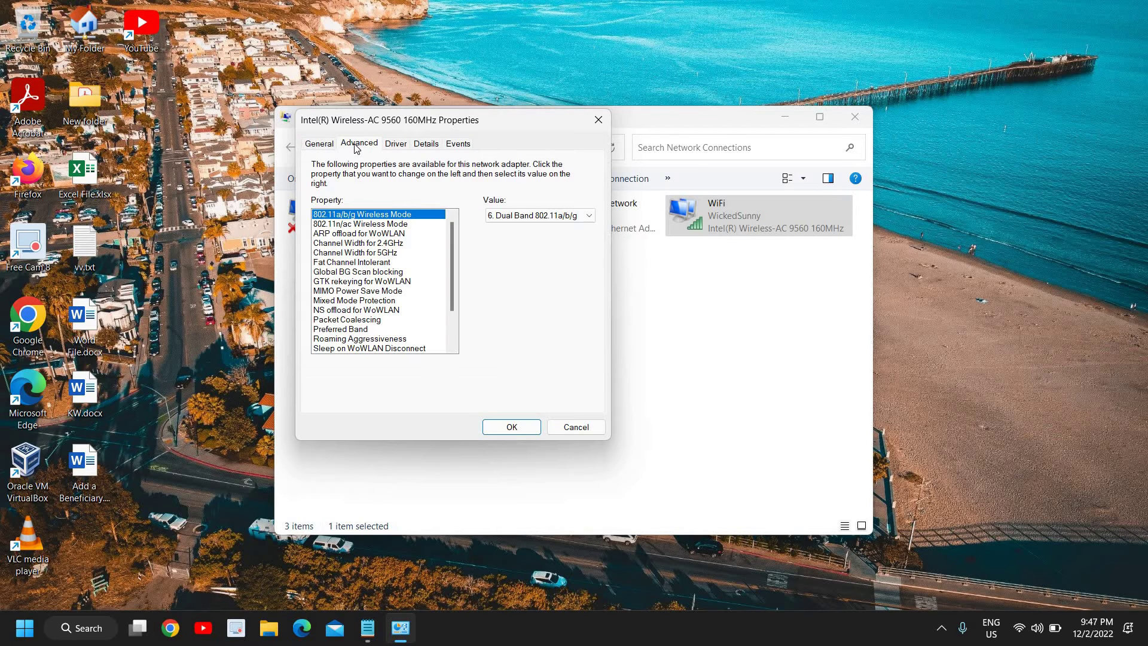
click(348, 263)
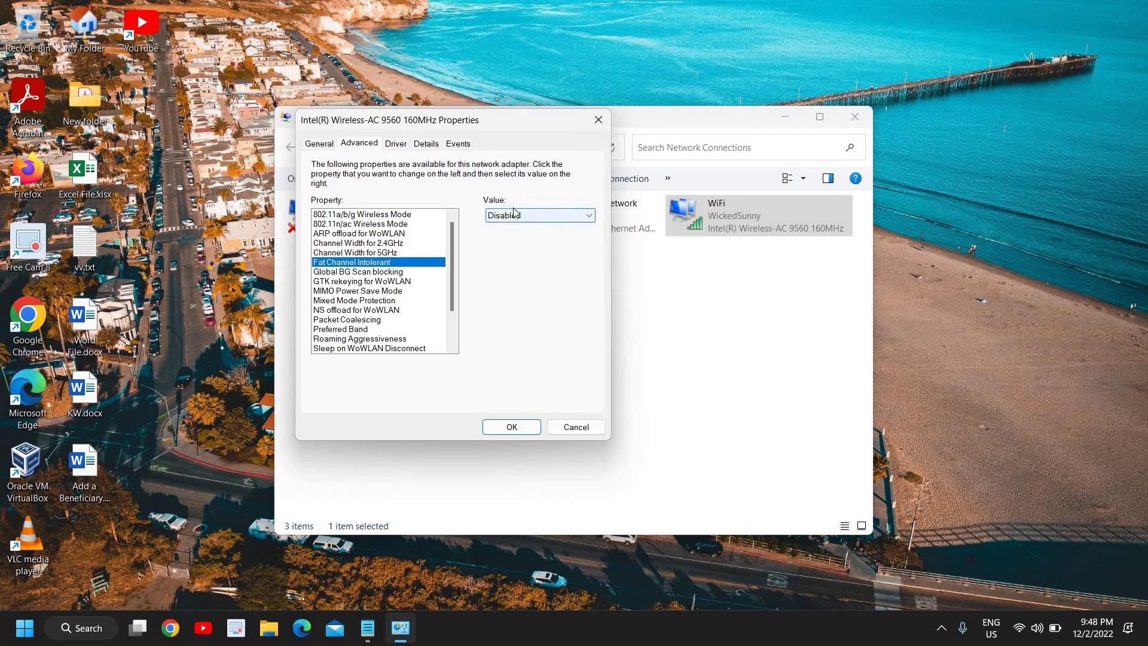
scroll(383, 293, down, 2)
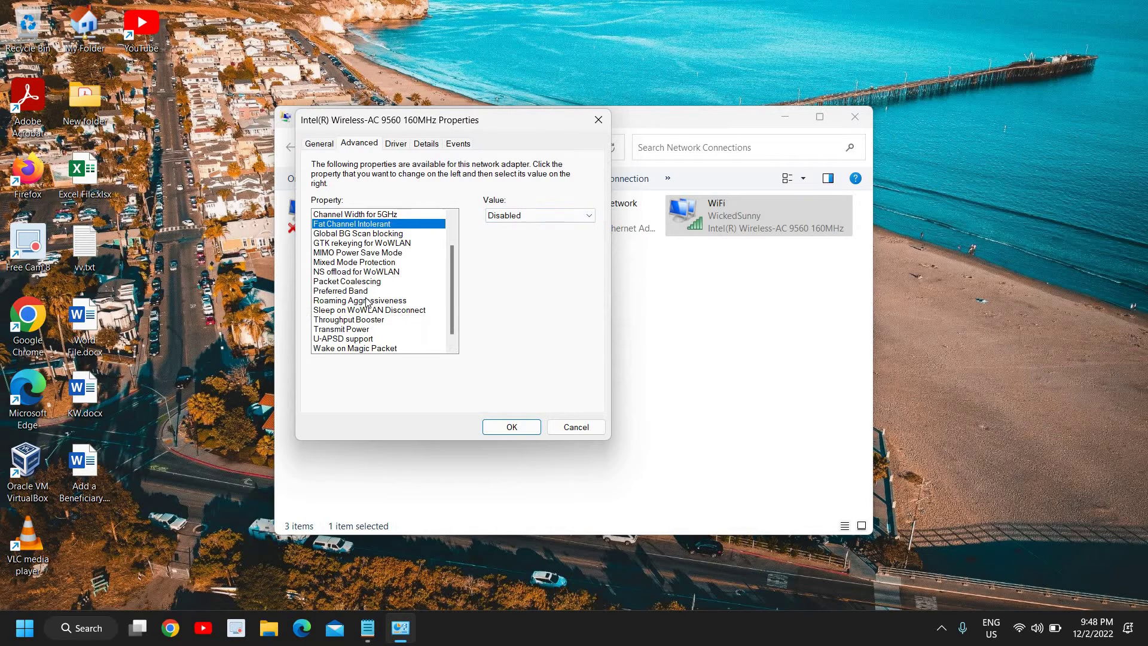
Step: Set Roaming Aggressiveness to 1. Lowest
click(358, 301)
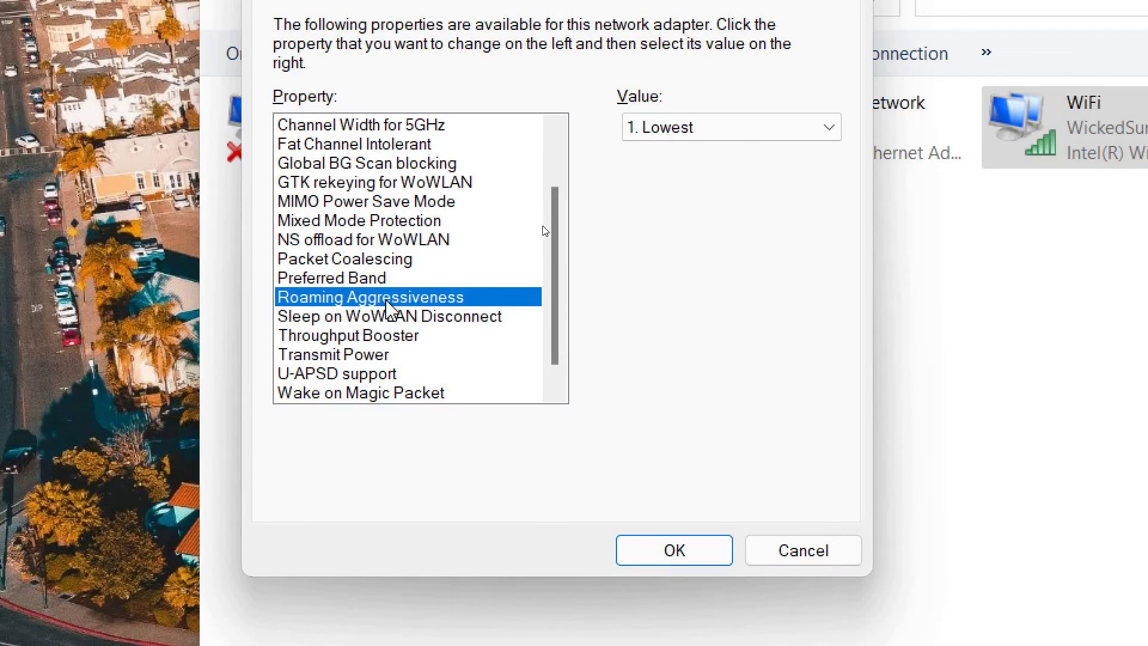
click(735, 132)
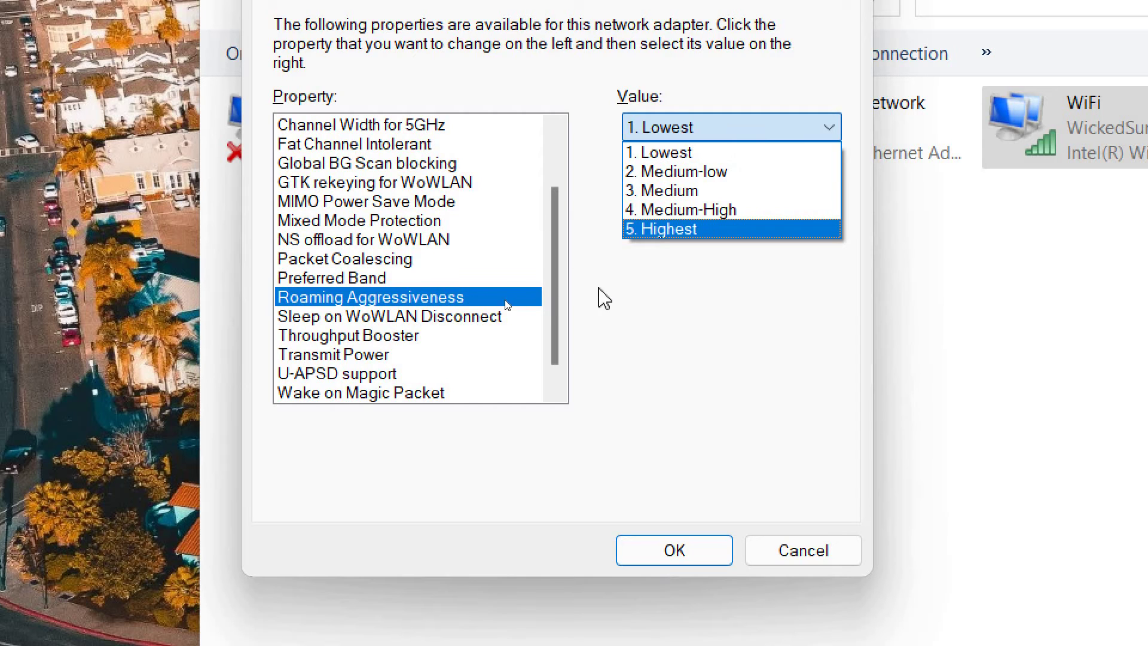
click(718, 155)
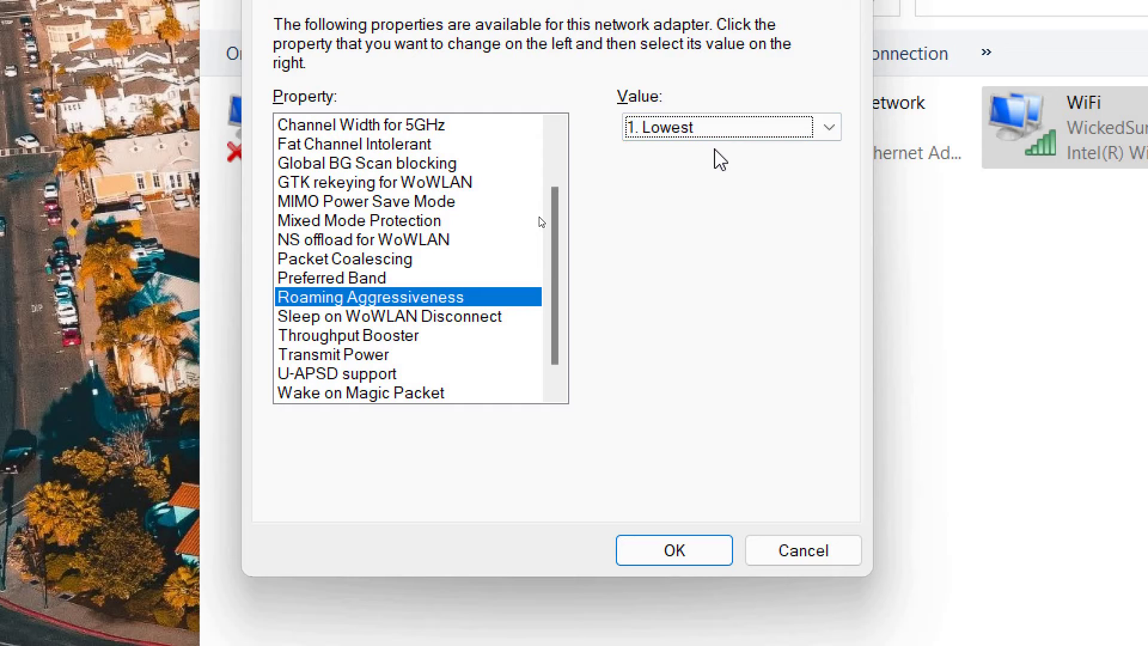
click(732, 133)
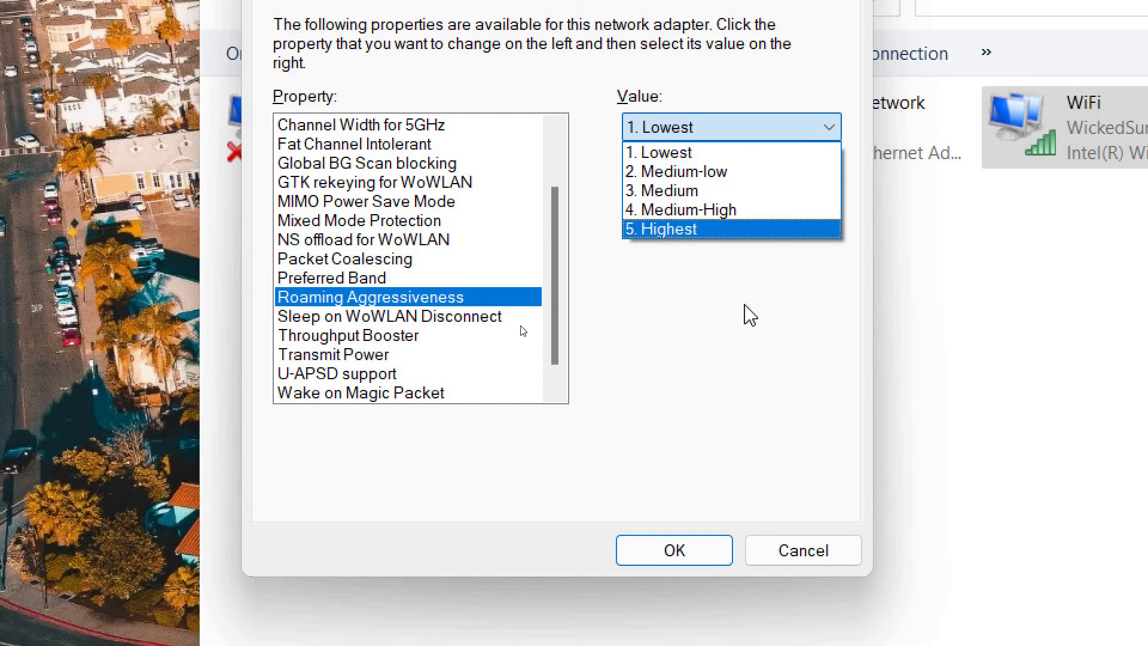
click(682, 345)
click(309, 279)
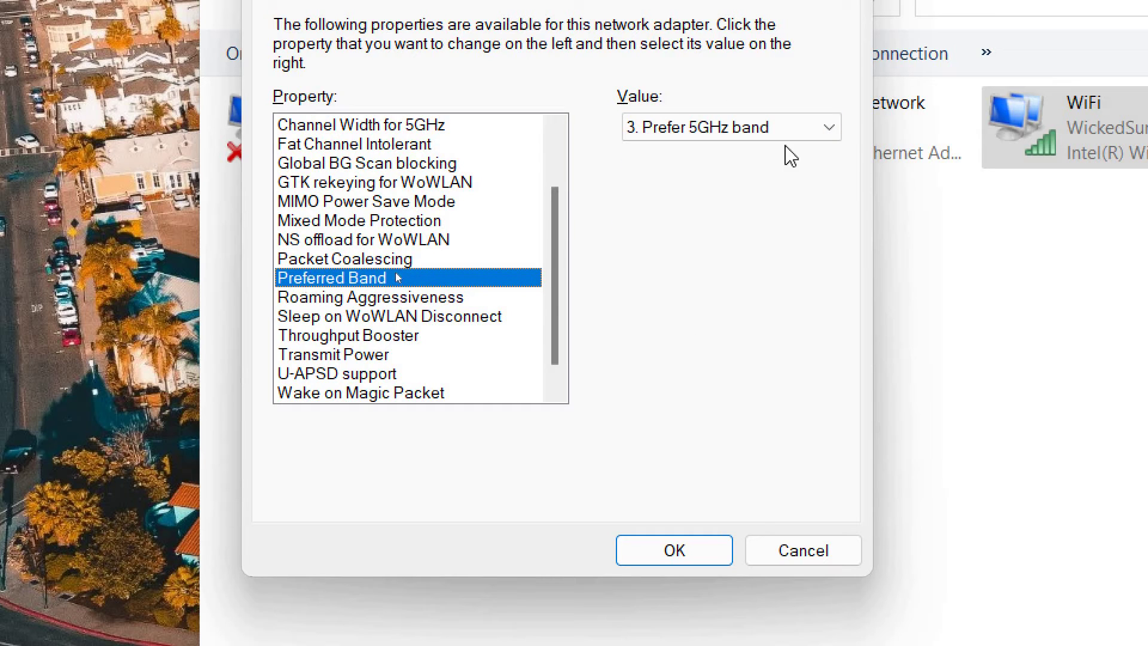
click(389, 299)
click(752, 138)
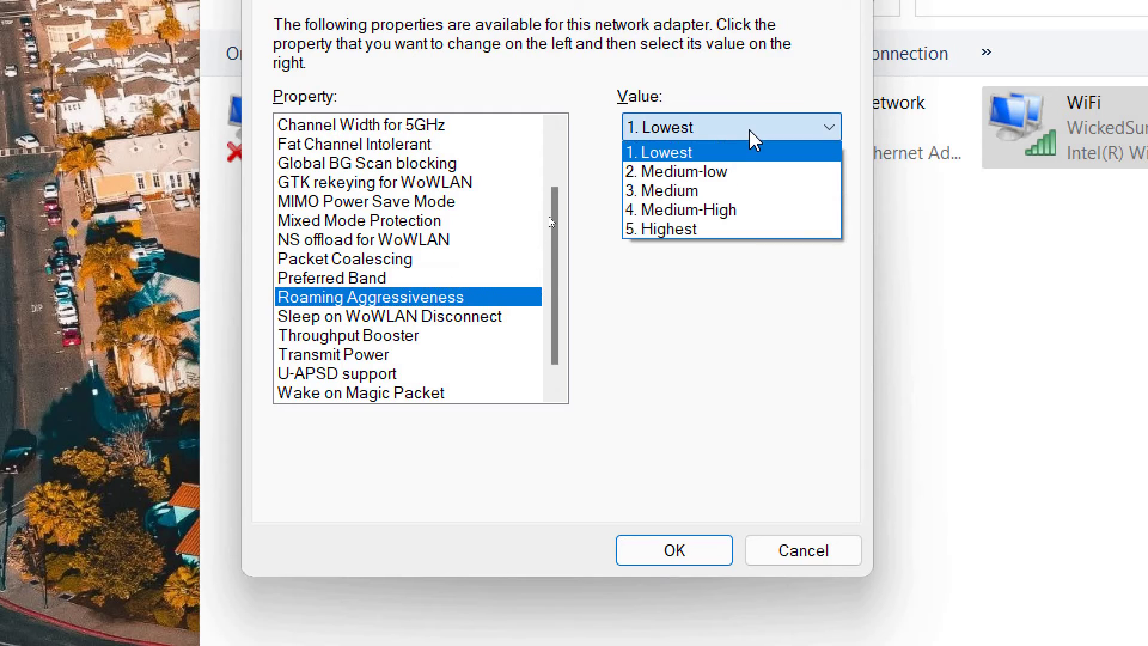
click(751, 138)
Step: Set Preferred Band to 3. Prefer 5GHz band
click(404, 277)
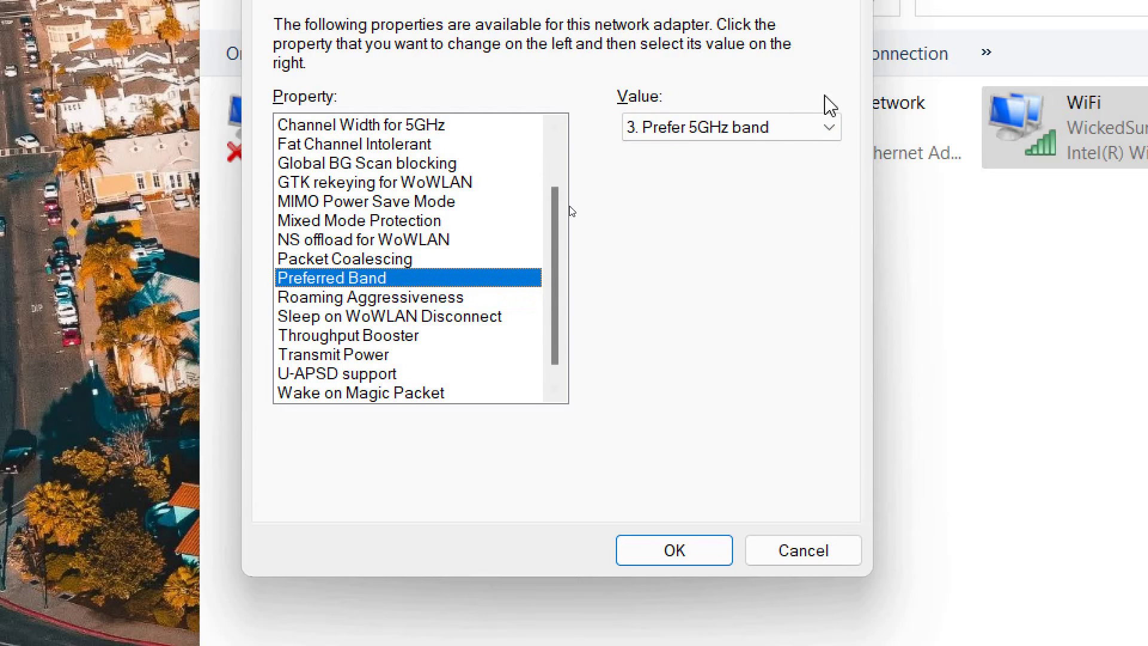
click(781, 127)
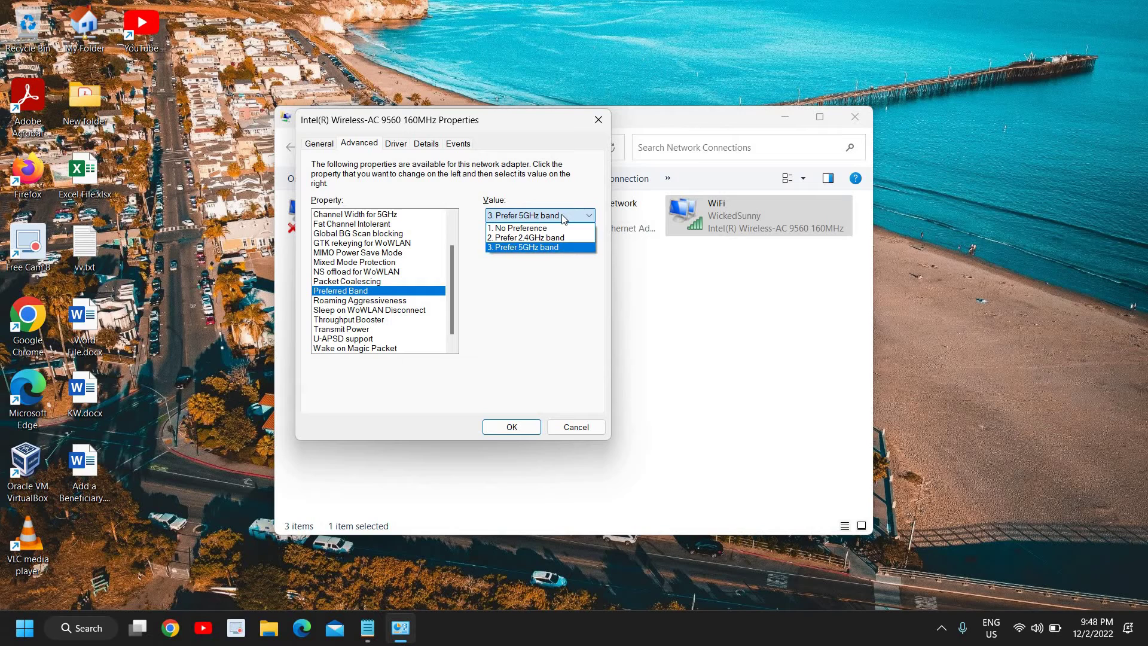
click(529, 249)
Step: Set Channel Width for 5GHz to Auto
scroll(378, 308, up, 2)
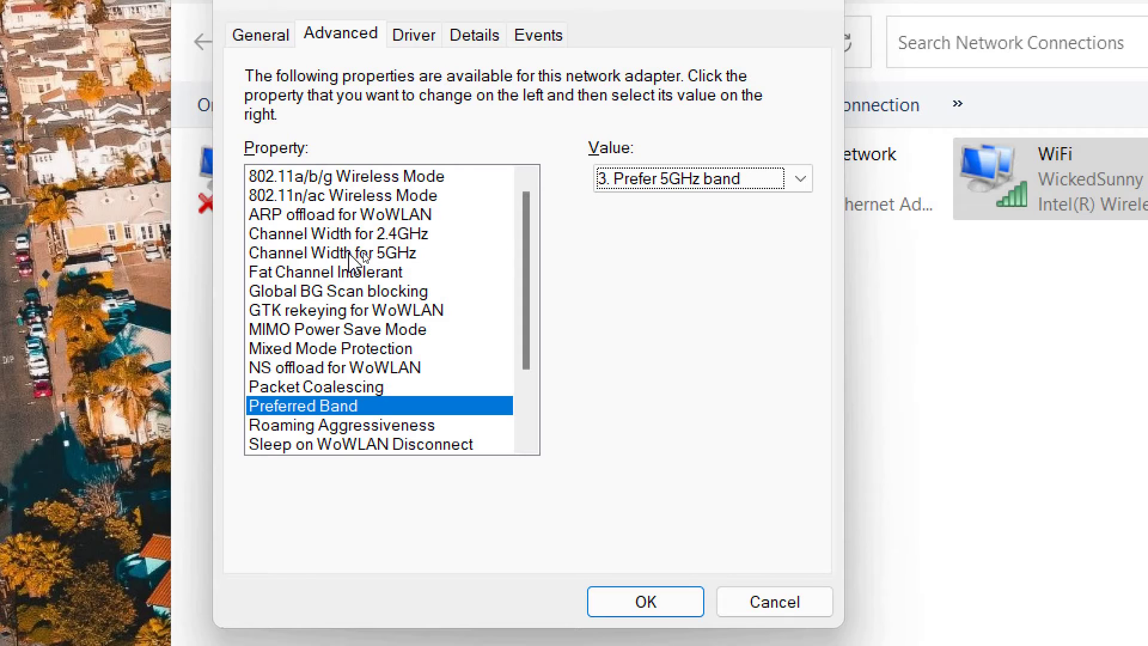
click(407, 252)
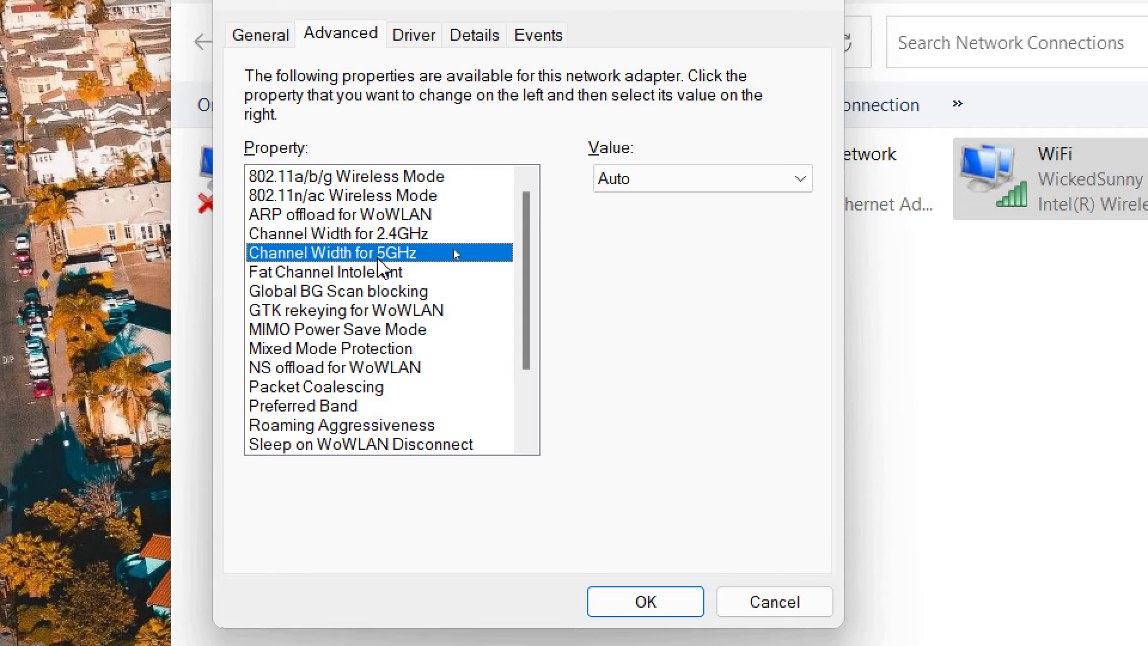
click(692, 180)
click(692, 180)
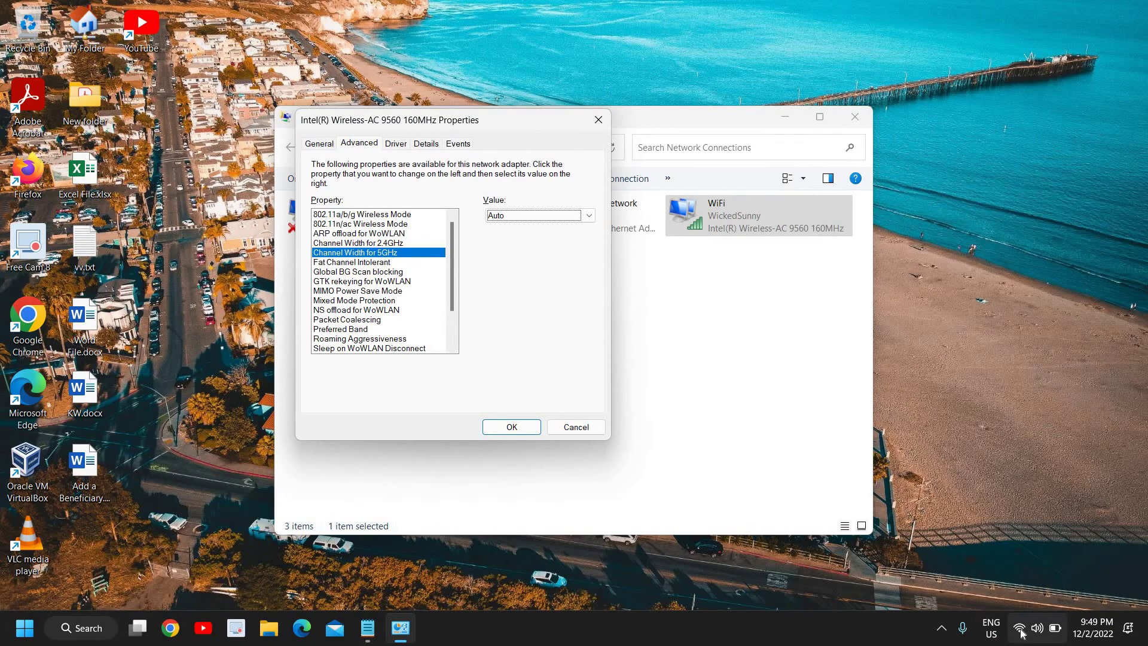
Step: Check the Wi-Fi network list in Quick Settings, then apply the adapter's advanced settings with OK
click(1023, 630)
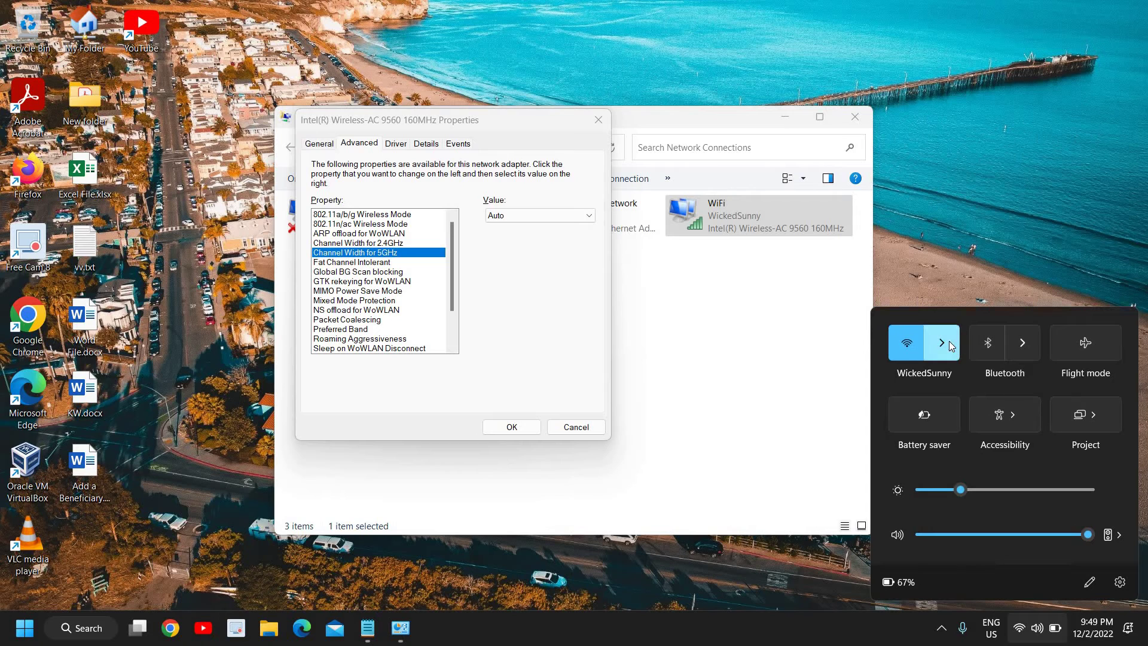
click(949, 341)
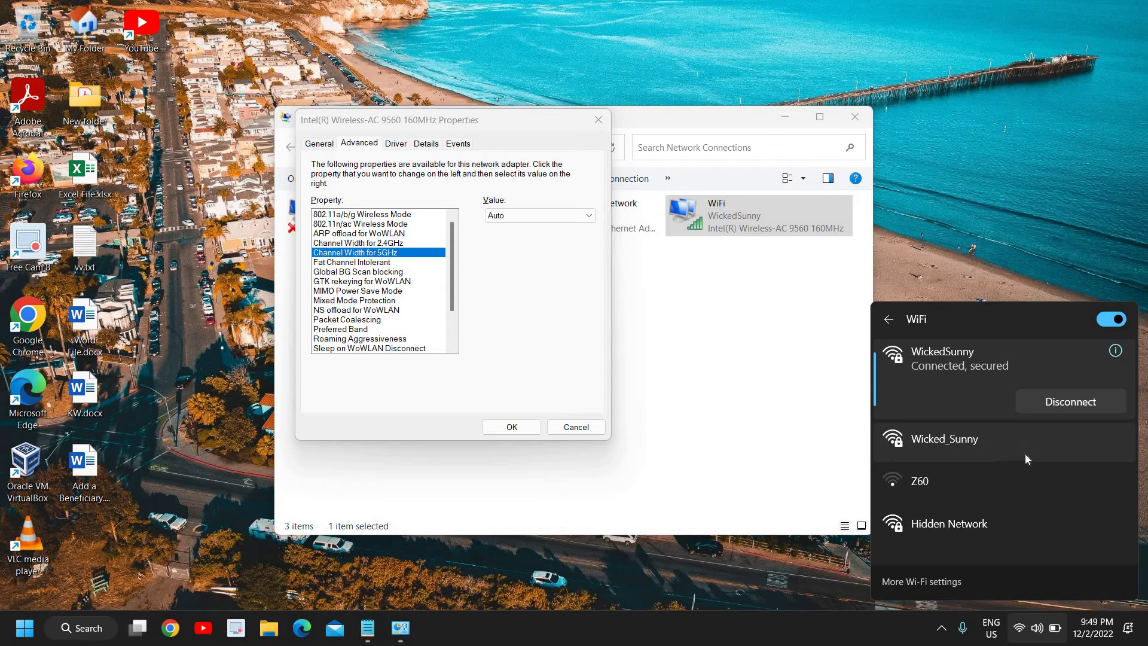
click(511, 425)
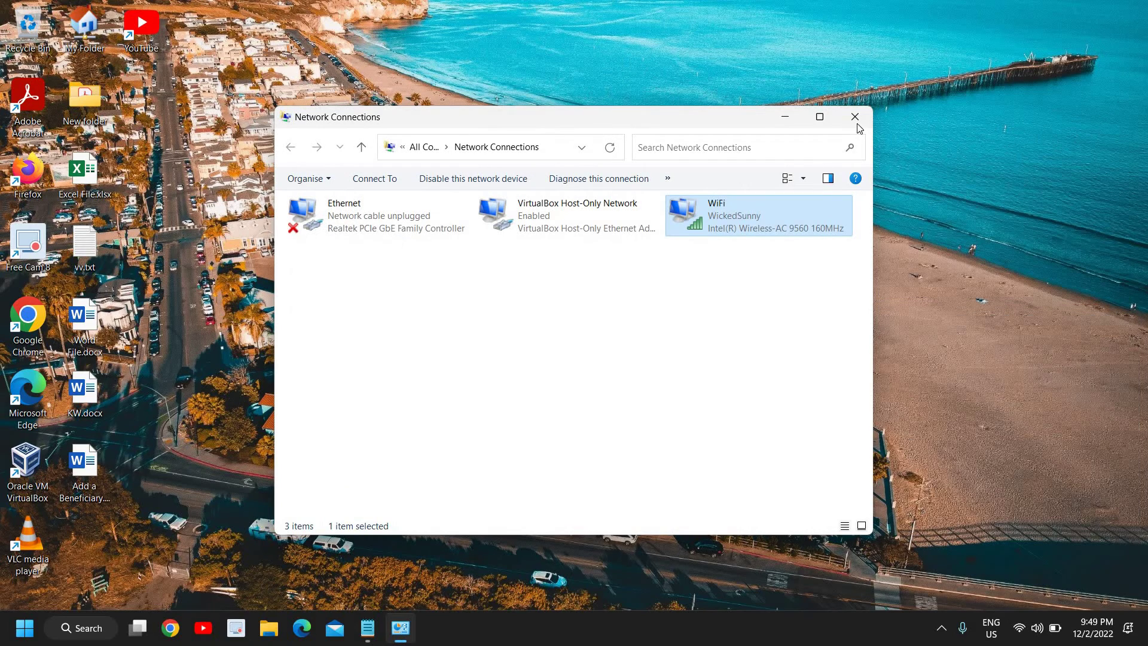
Step: Close Network Connections, then open and dismiss the Windows search panel
click(855, 118)
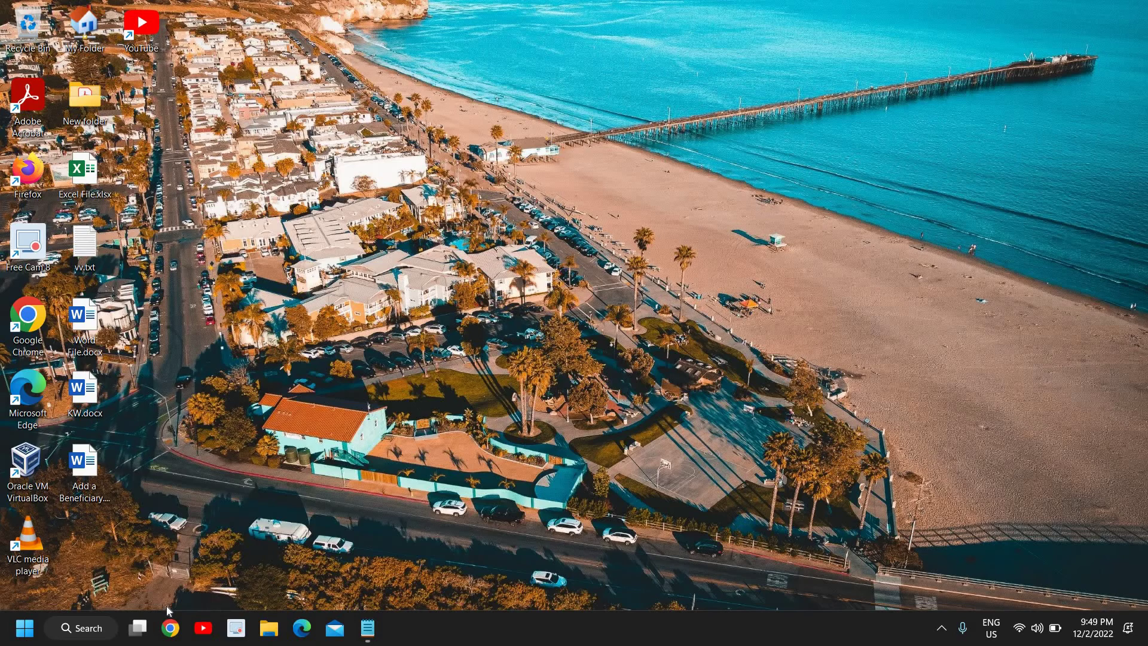
click(102, 624)
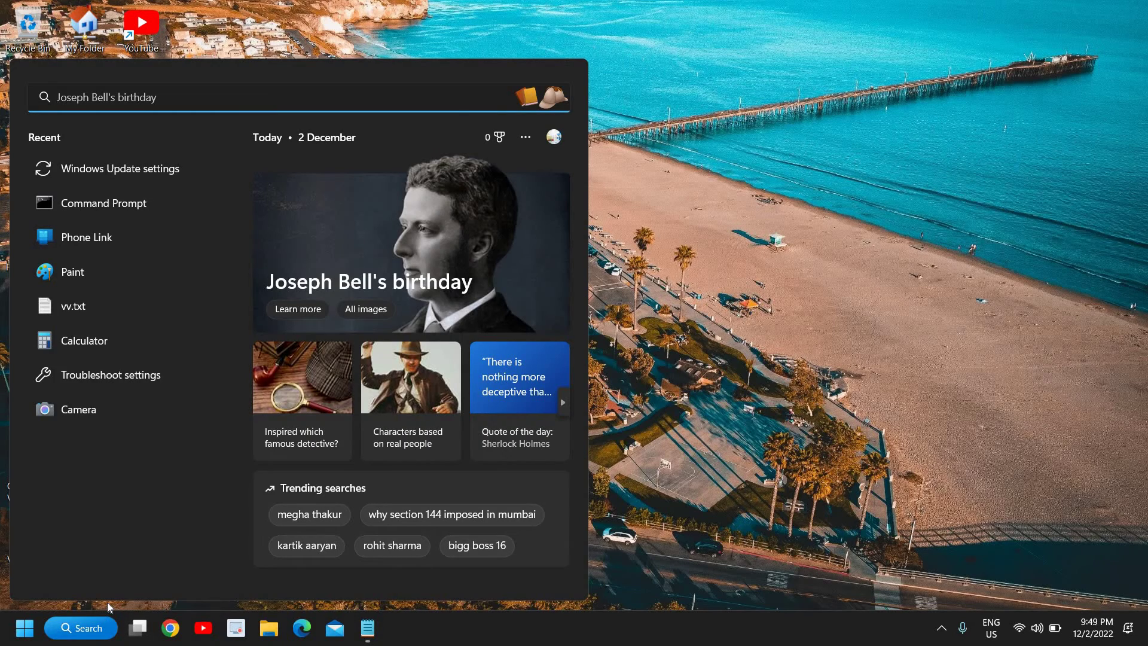
click(737, 478)
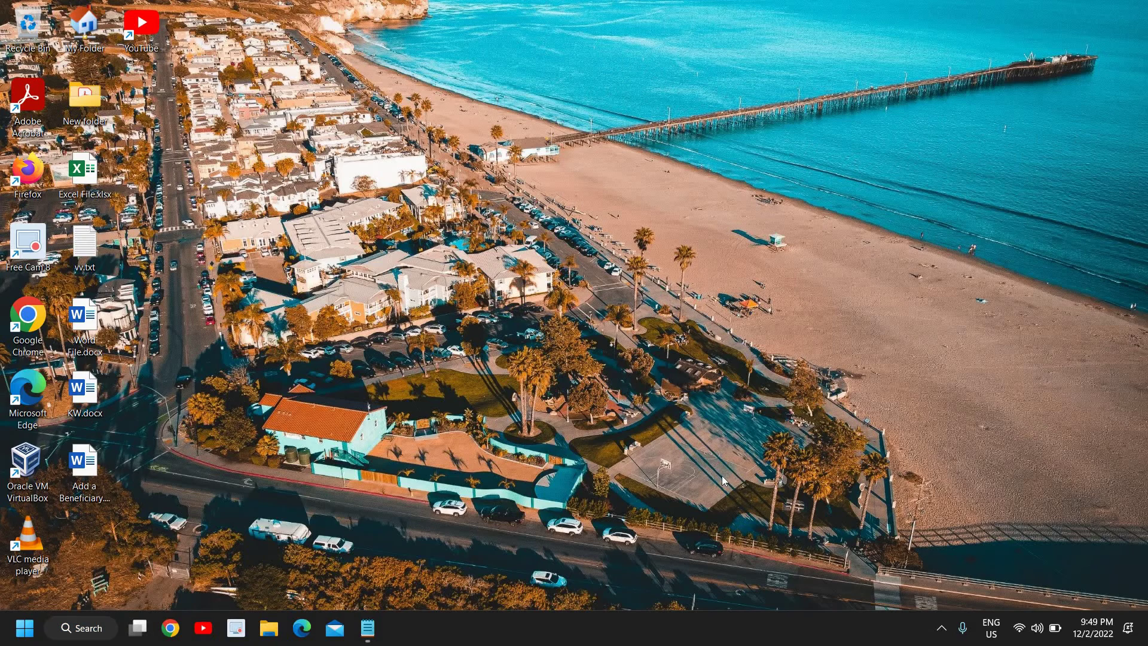
Step: Search for cmd and launch Command Prompt as administrator
click(79, 630)
text(cmd)
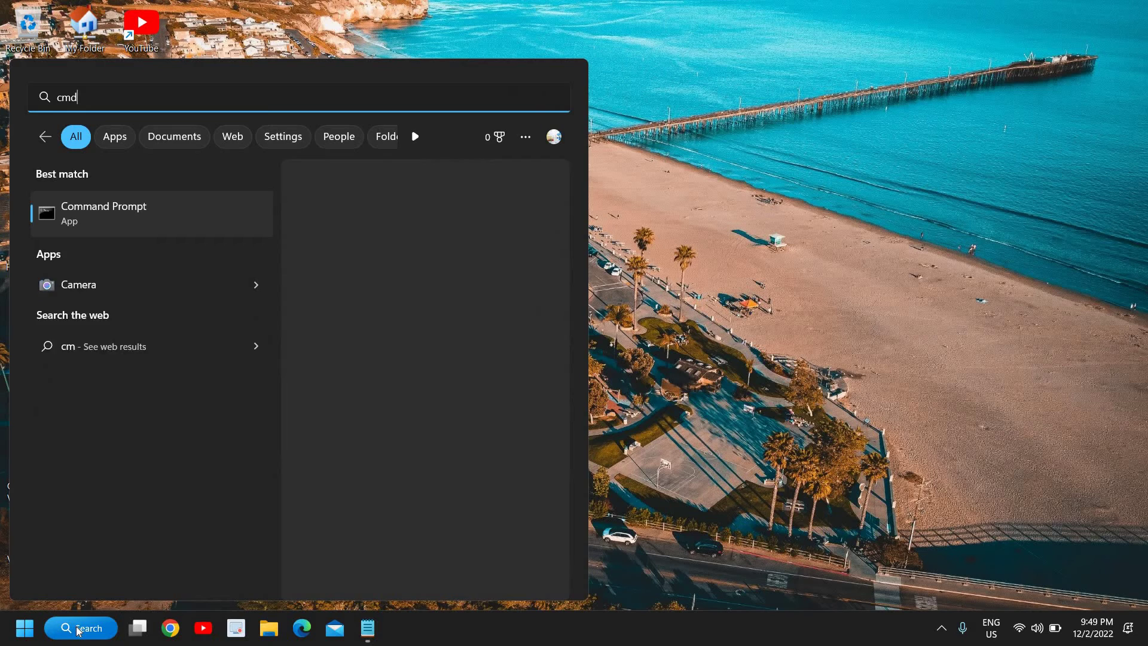
click(343, 346)
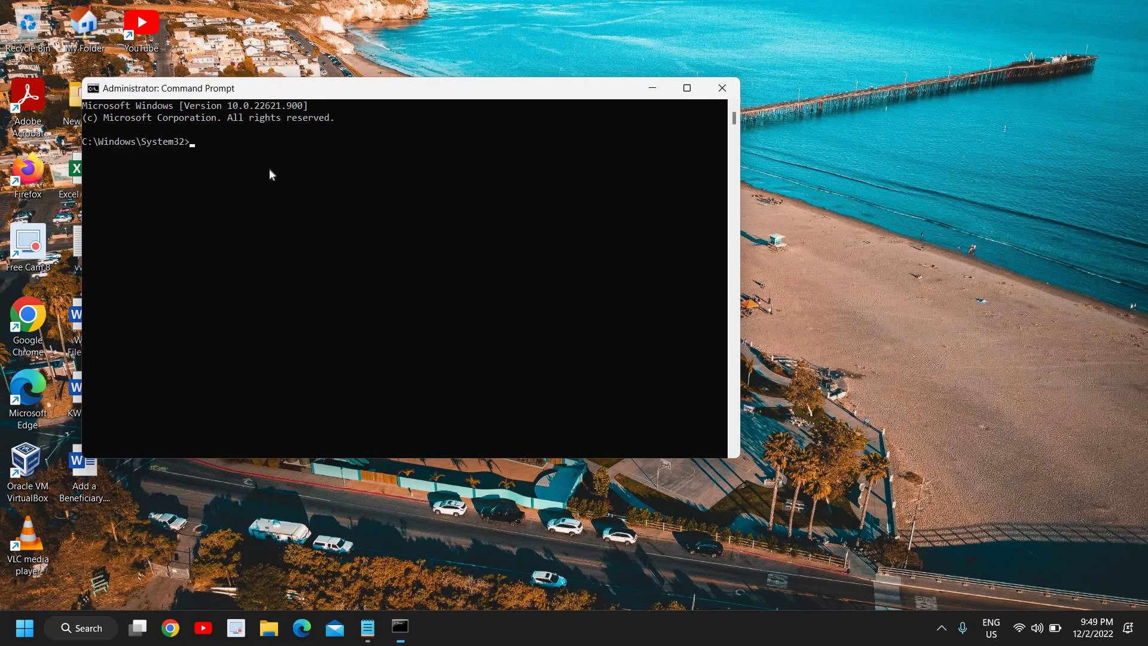
drag(328, 100, 425, 123)
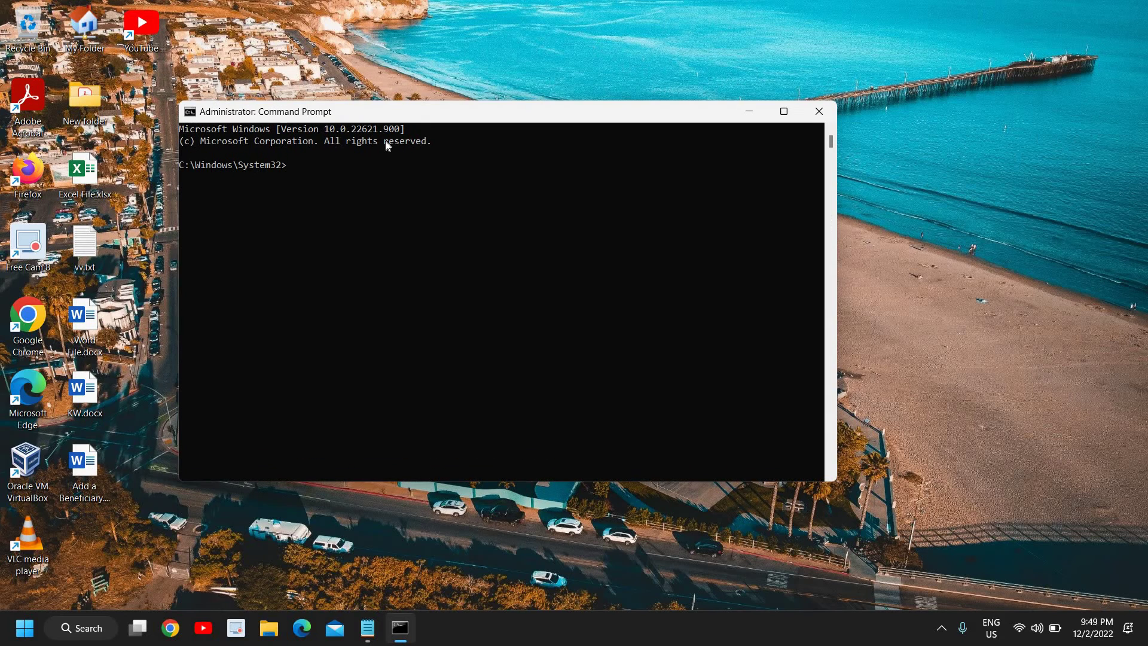
Step: Run ipconfig /flushdns to flush the DNS cache, then close Command Prompt
text(ipconfig /flushdns)
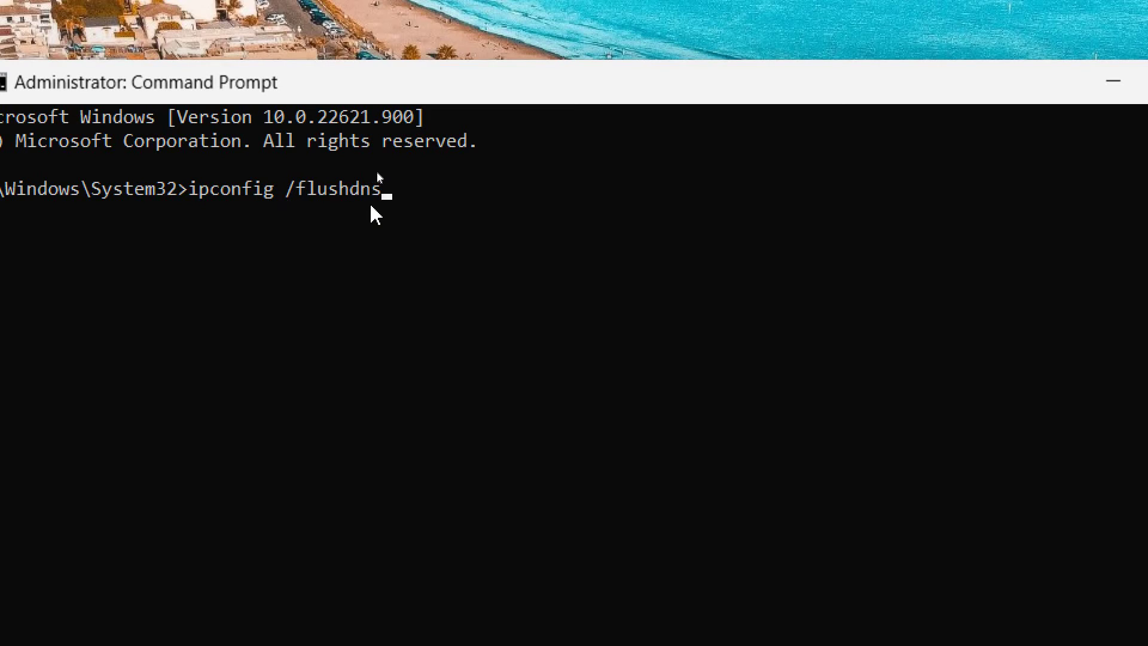
key(Return)
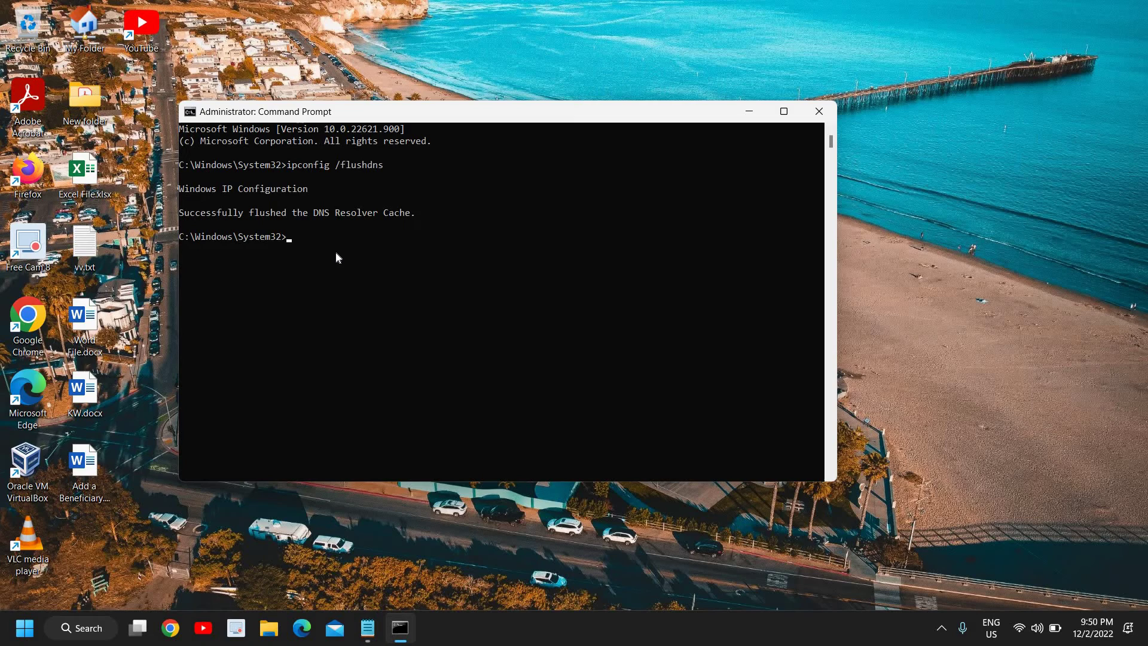
click(820, 109)
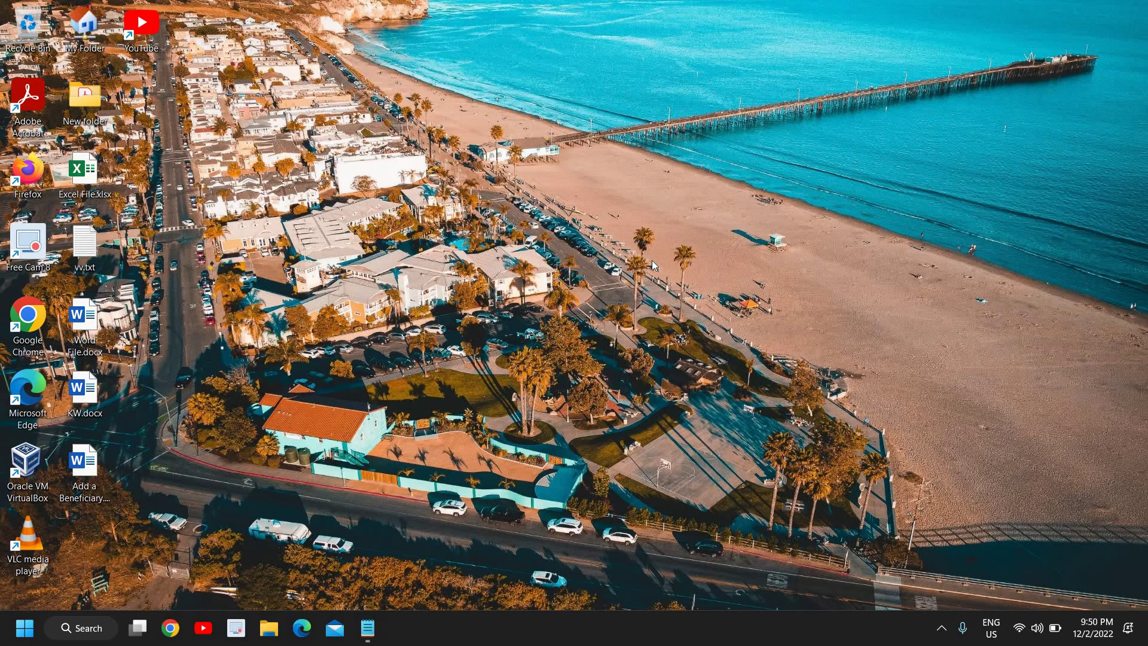